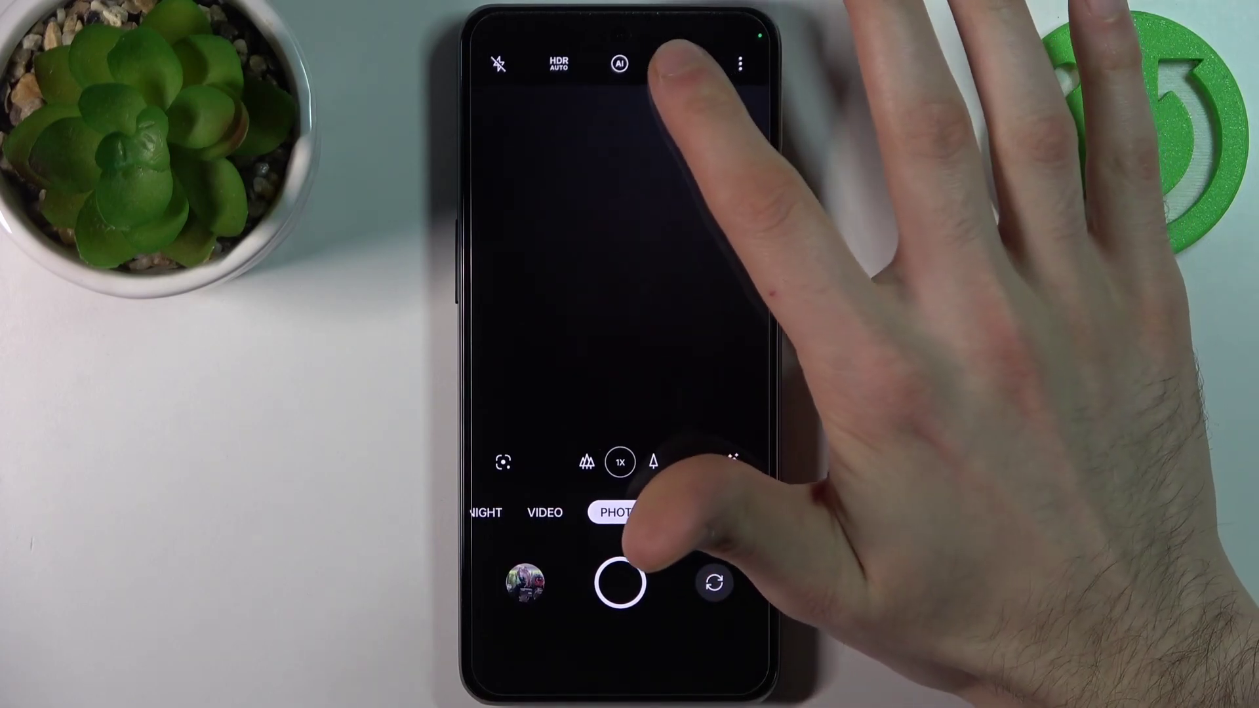
# - Turn the 50 MP high-resolution mode on, then switch it back off
pyautogui.click(679, 64)
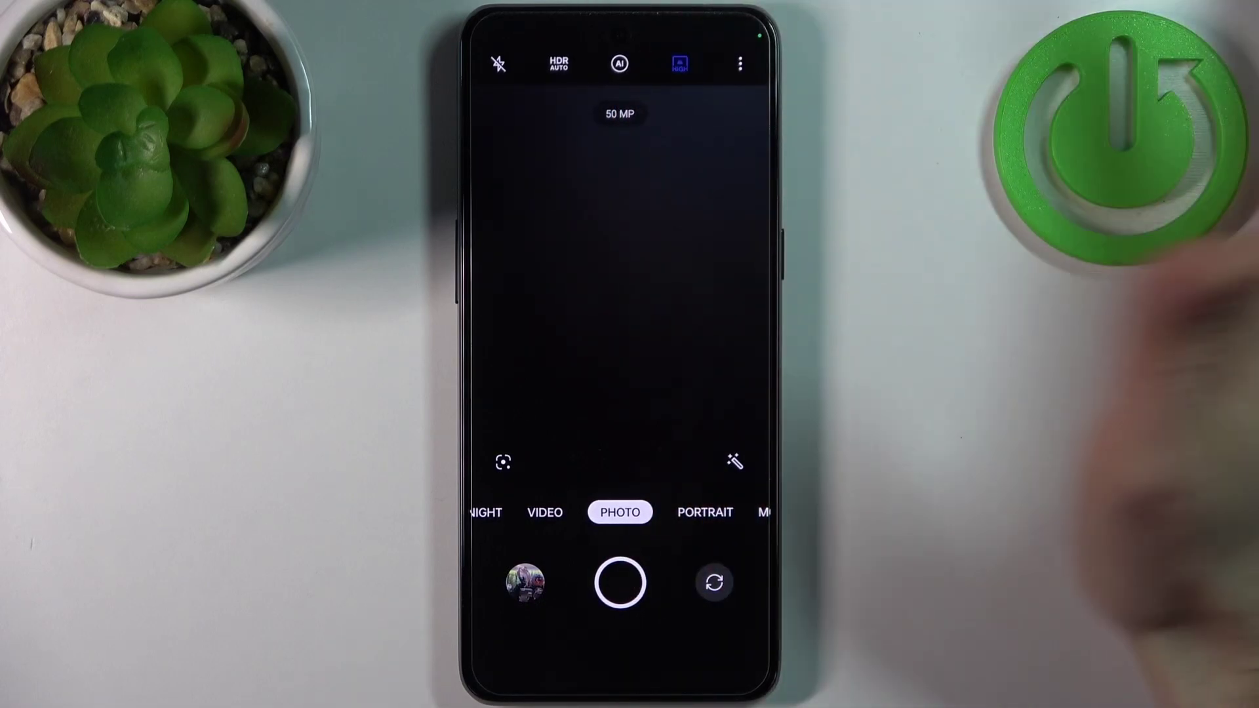
pyautogui.click(689, 463)
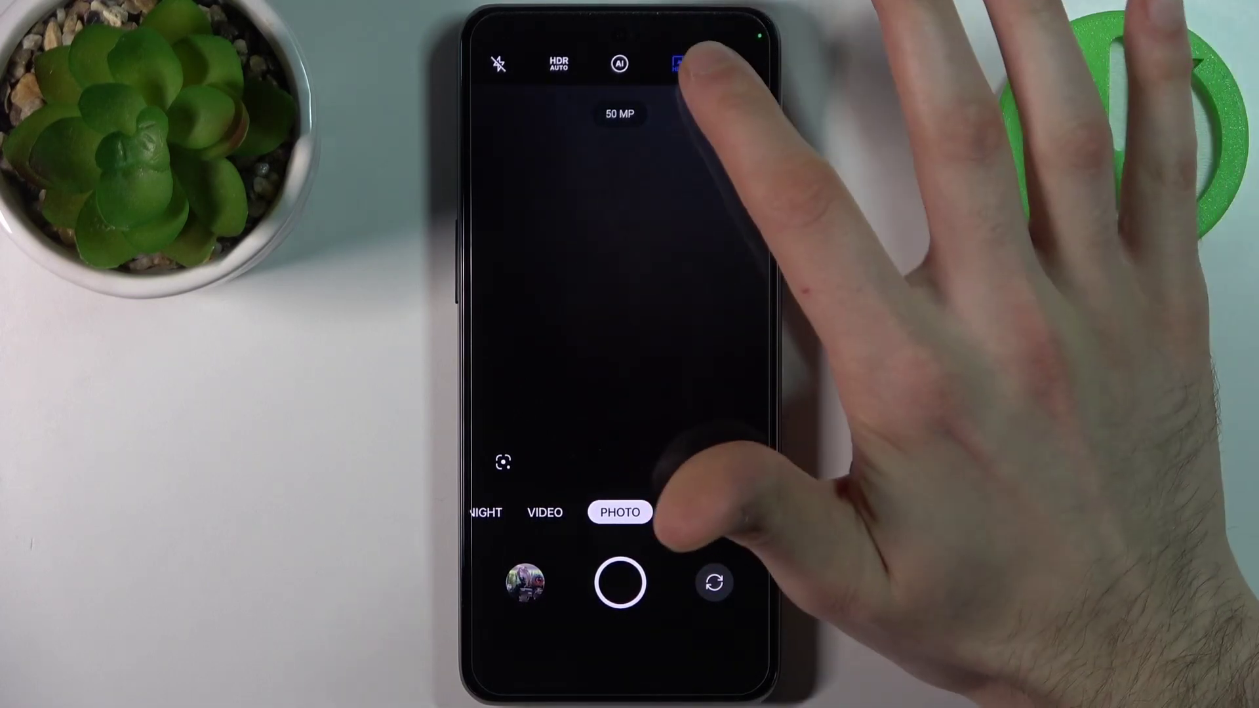
pyautogui.click(680, 63)
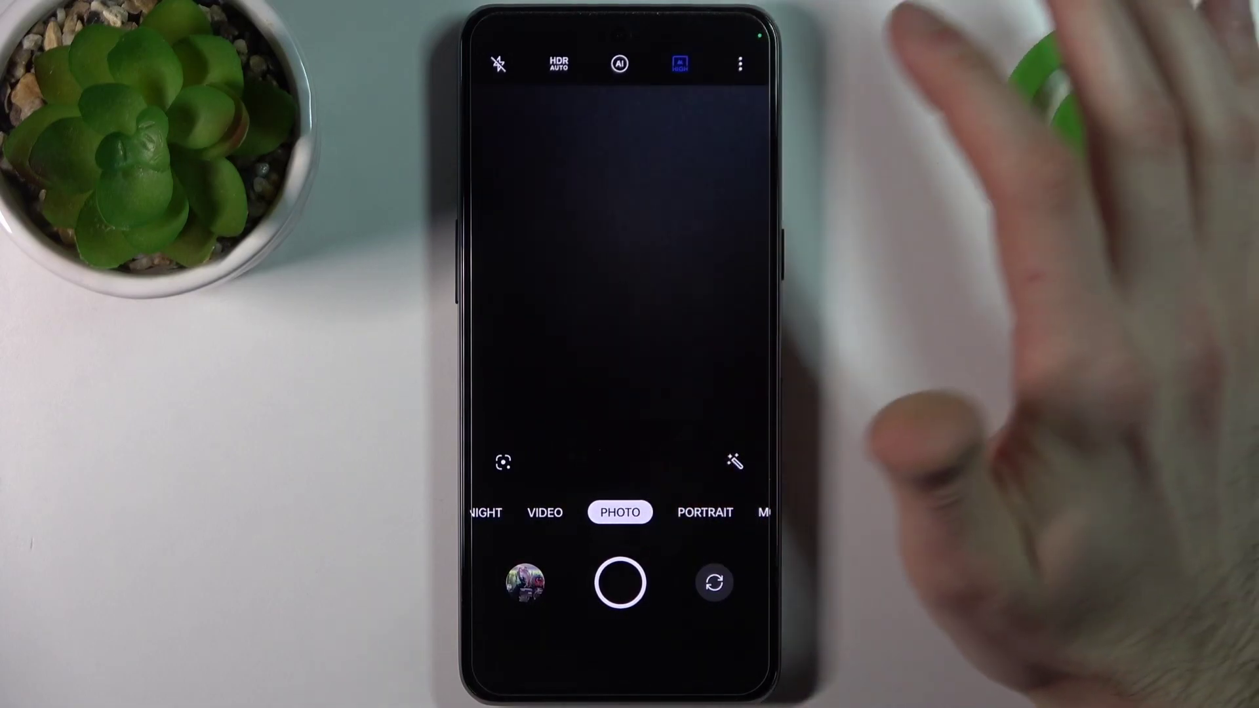
# - Toggle 50 MP high-resolution on and off again, then swipe up to exit Camera
pyautogui.click(680, 64)
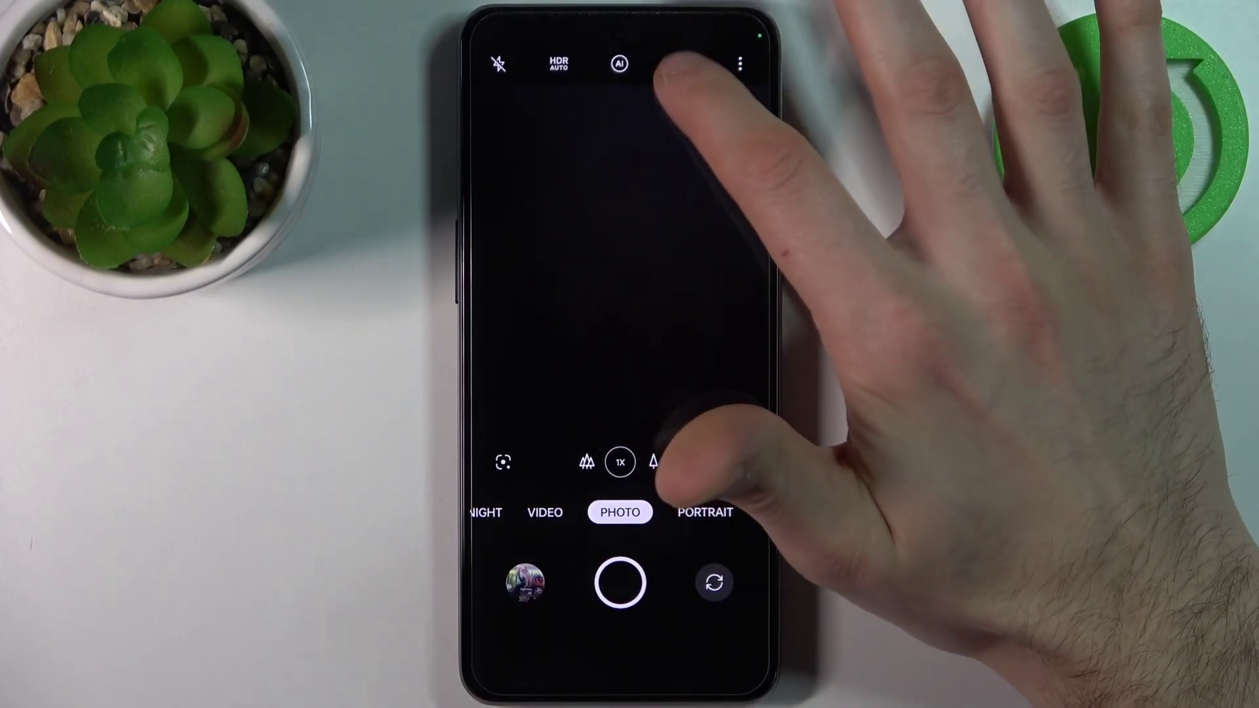
pyautogui.click(680, 63)
pyautogui.click(680, 63)
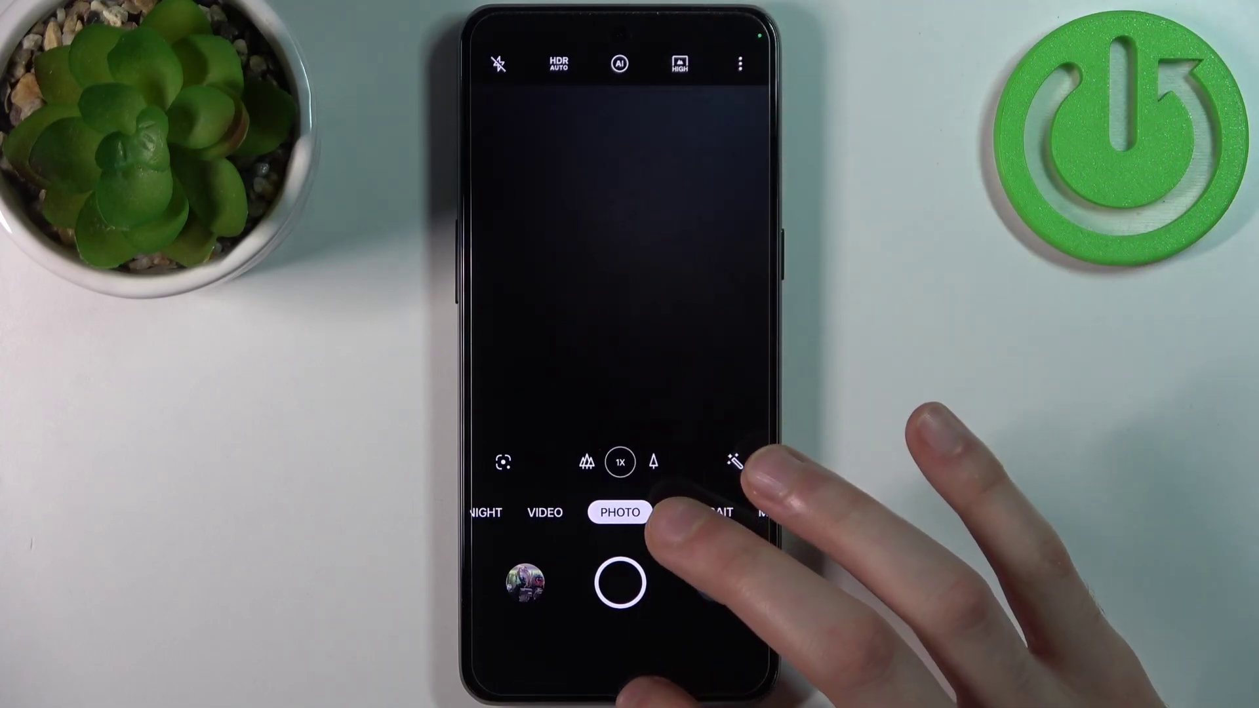
pyautogui.moveTo(640, 689); pyautogui.dragTo(629, 393)
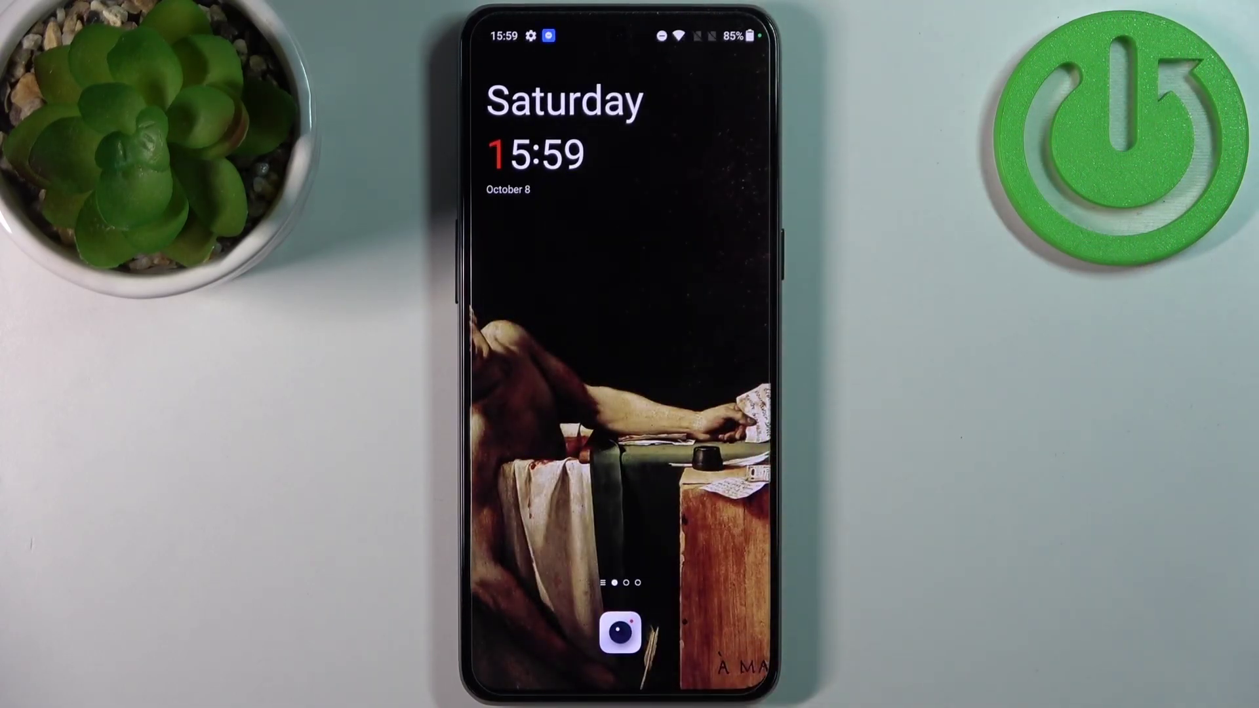